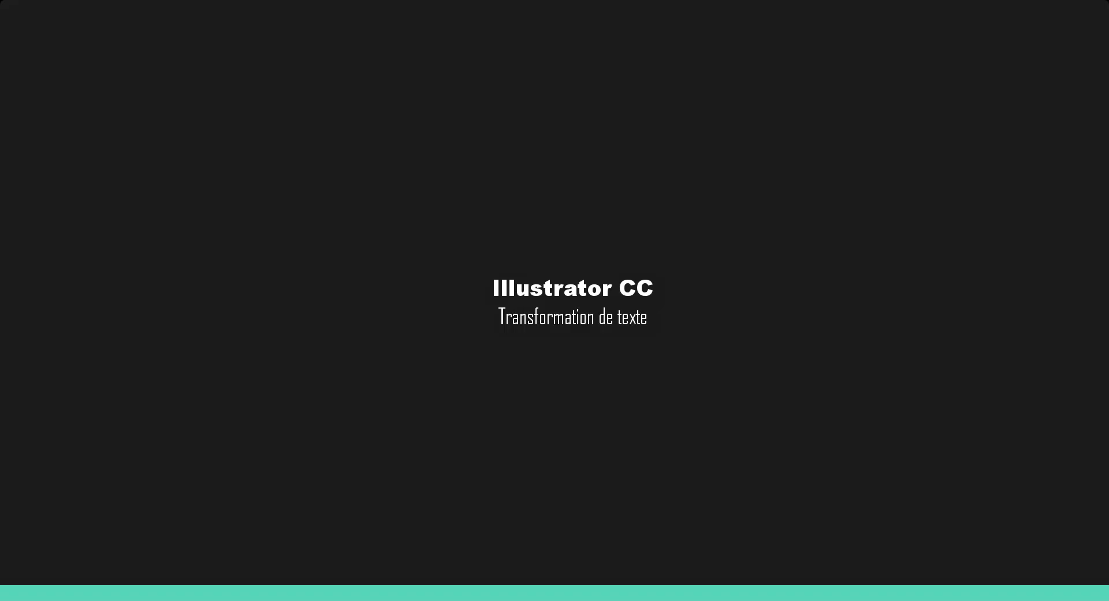
- Apply the Anthracite - Contour progressif charcoal brush to the outline of the green circle
click(495, 198)
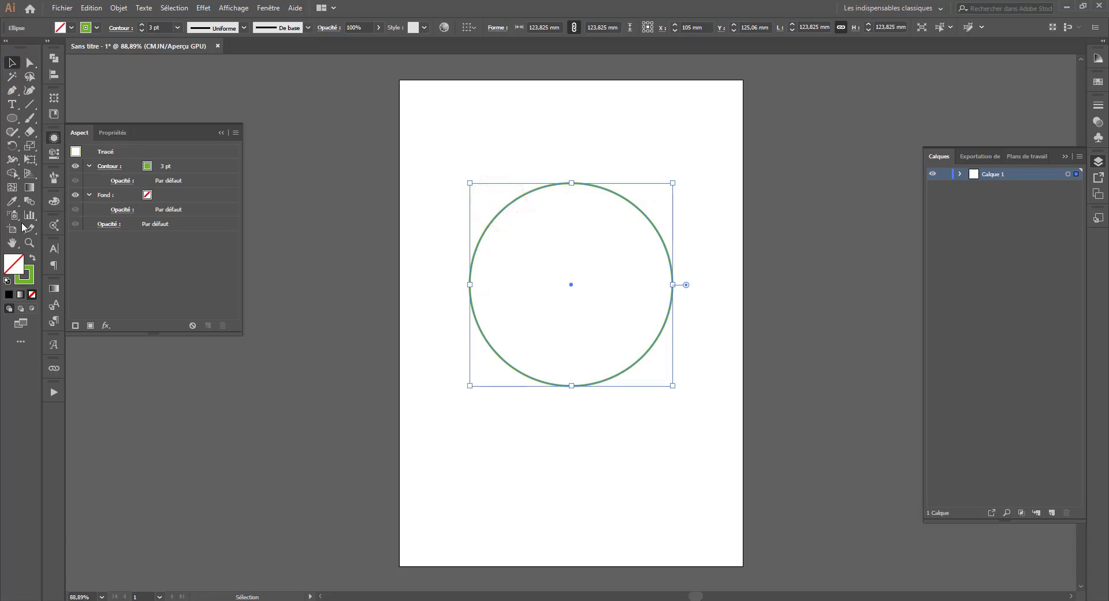
click(308, 27)
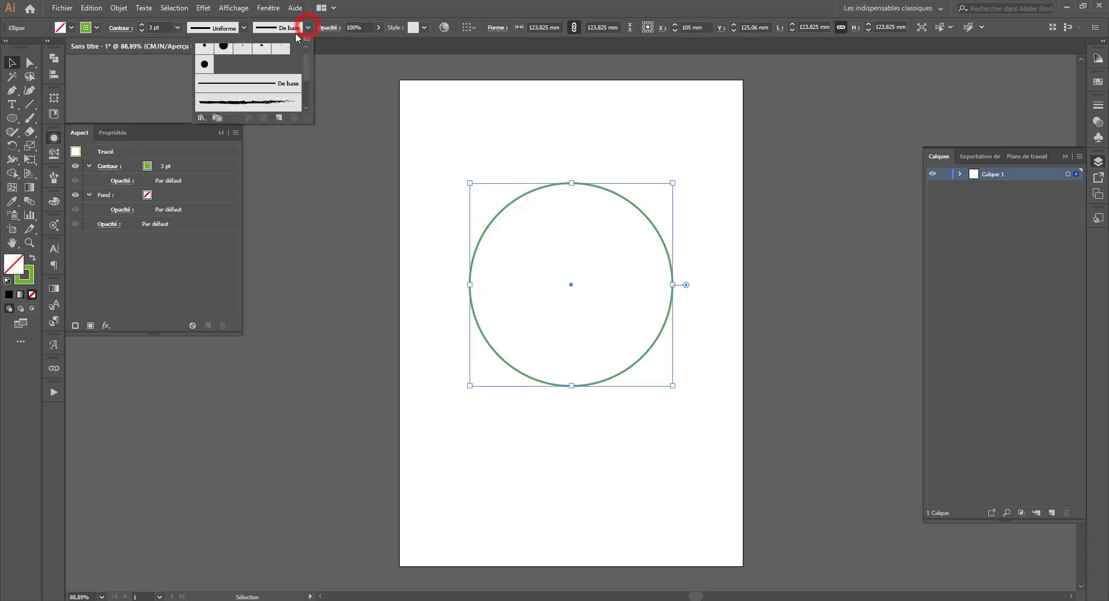
click(211, 110)
- Draw a diagonal line about 83 mm wide and 71 mm high from outside the circle's upper left to its centre, without a stroke
drag(434, 172, 572, 289)
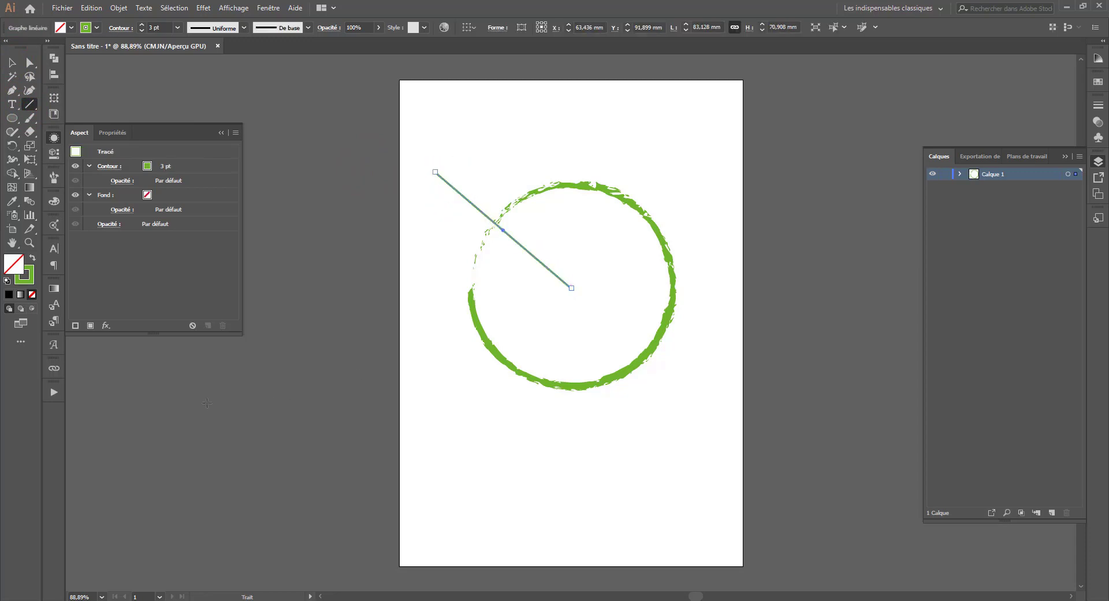
click(24, 274)
click(33, 294)
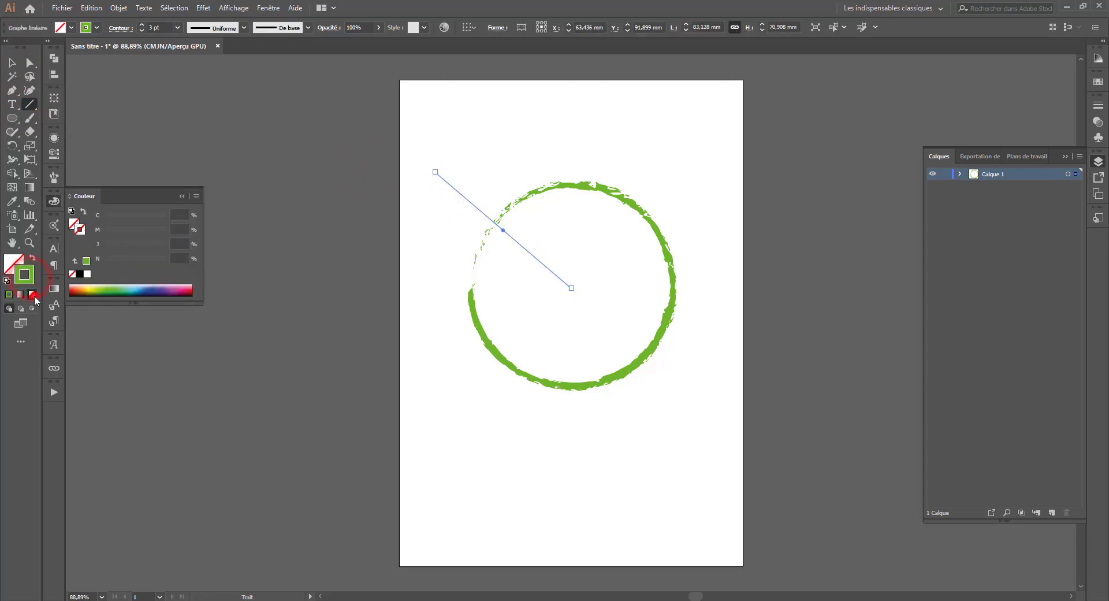
- Place the text "Graphic Design" along the diagonal line
click(12, 104)
click(440, 175)
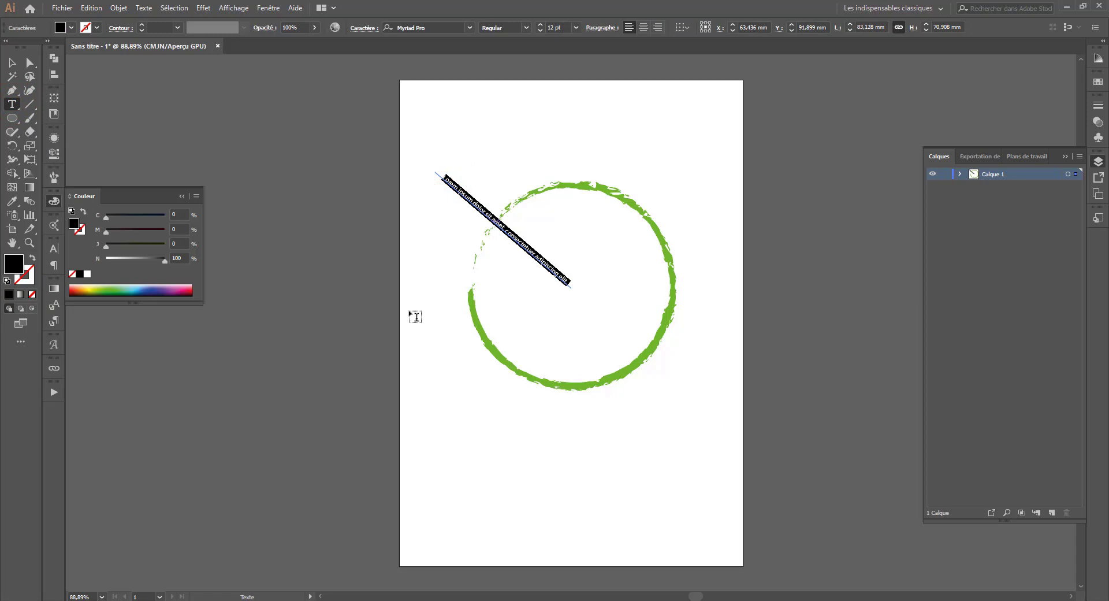
text(Gr)
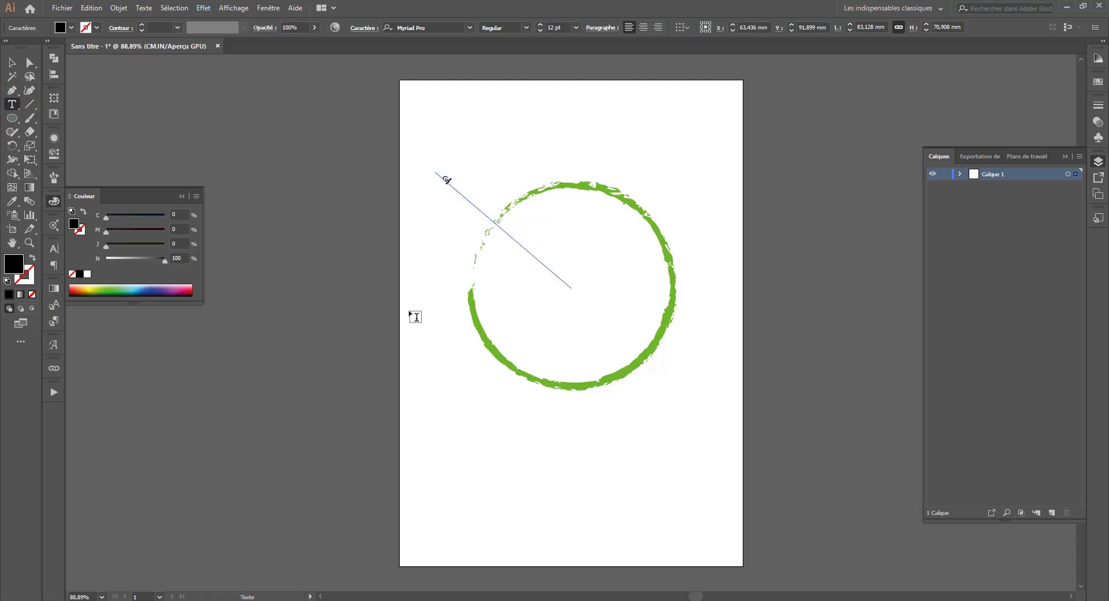
text(aphiq Design)
- Set the whole path text to Bold at 20 pt
key(ctrl+a)
click(526, 27)
click(505, 324)
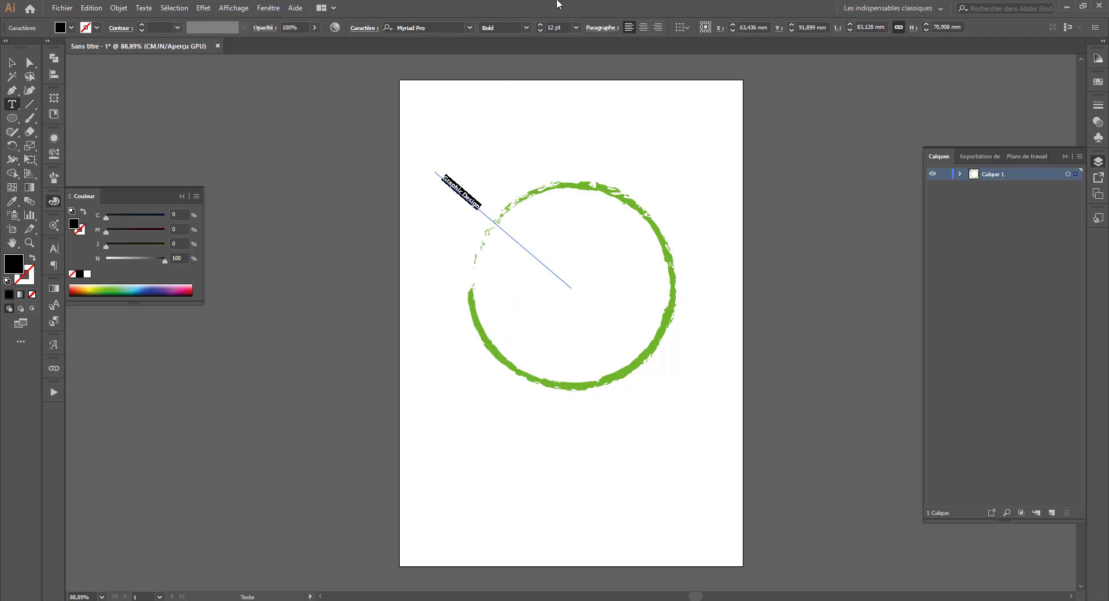
click(555, 27)
text(20)
key(Return)
- Widen the gap between "Graphic" and "Design" with extra spaces so the words sit on either side of the circle's outline
click(487, 215)
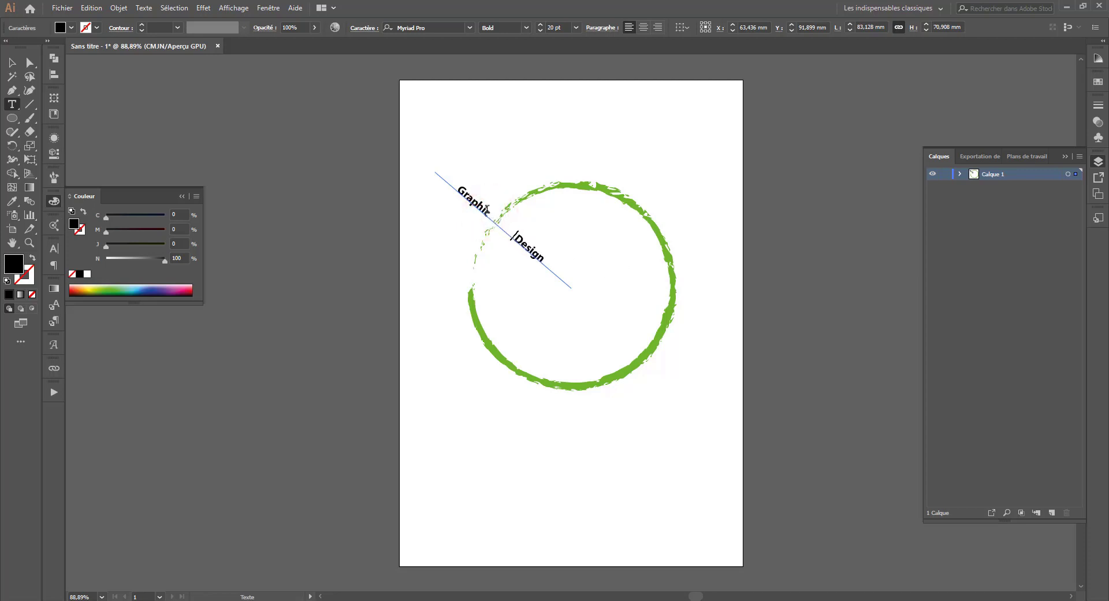
click(13, 62)
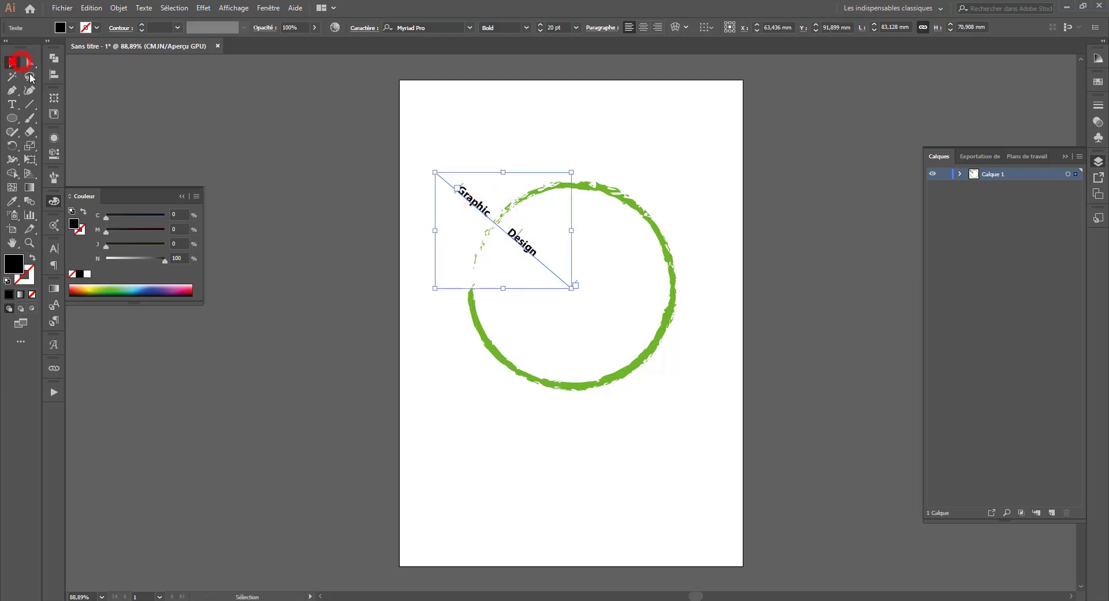
click(396, 187)
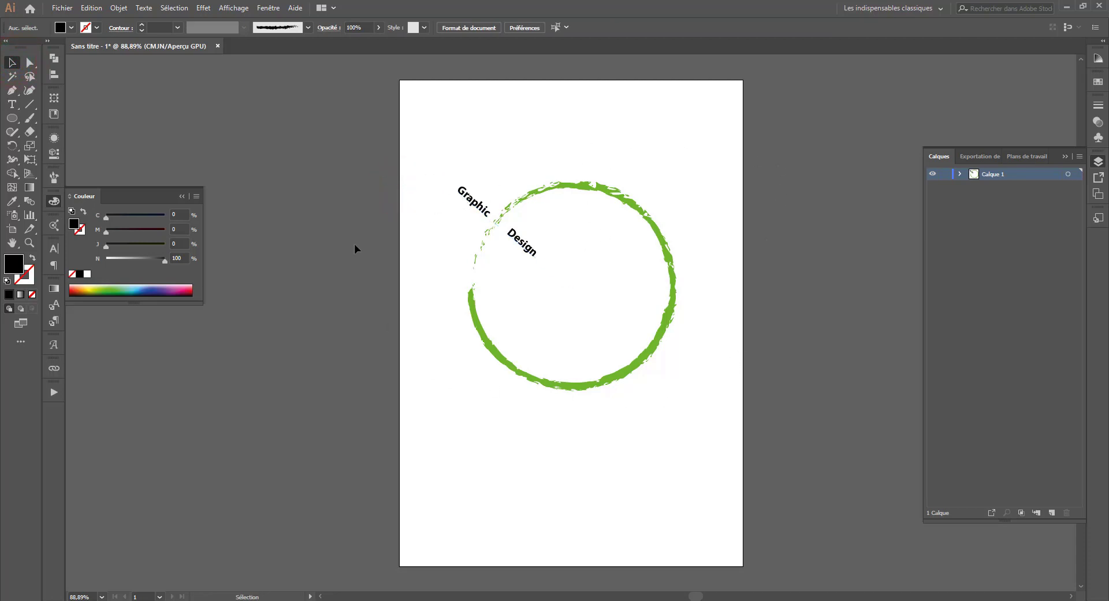
- Add a Transform effect to the path text with preview on and 10 copies
click(485, 209)
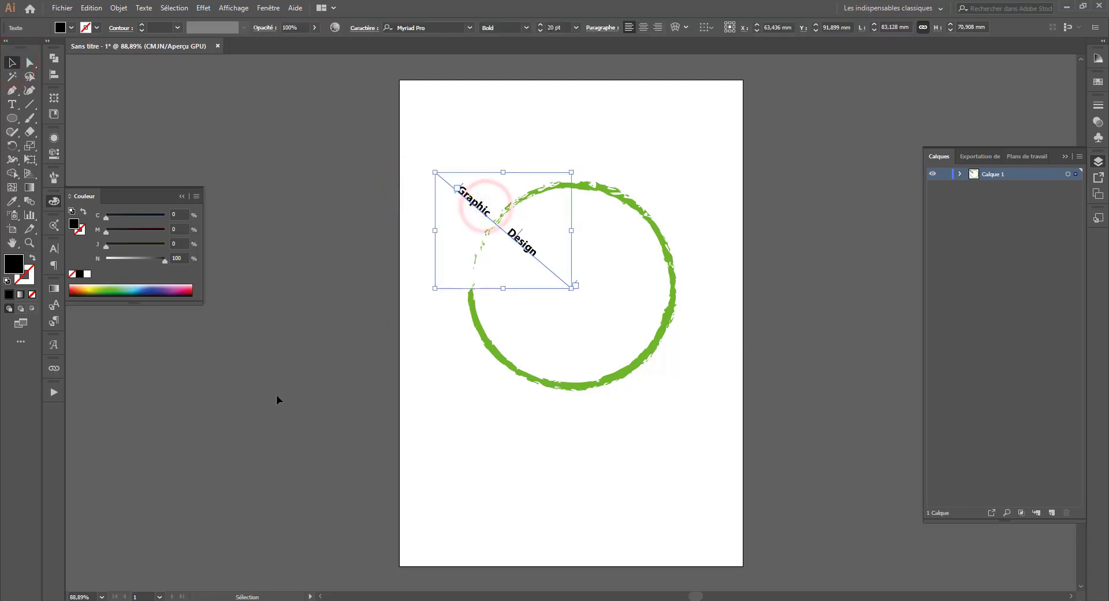
key(ctrl+alt+shift+d)
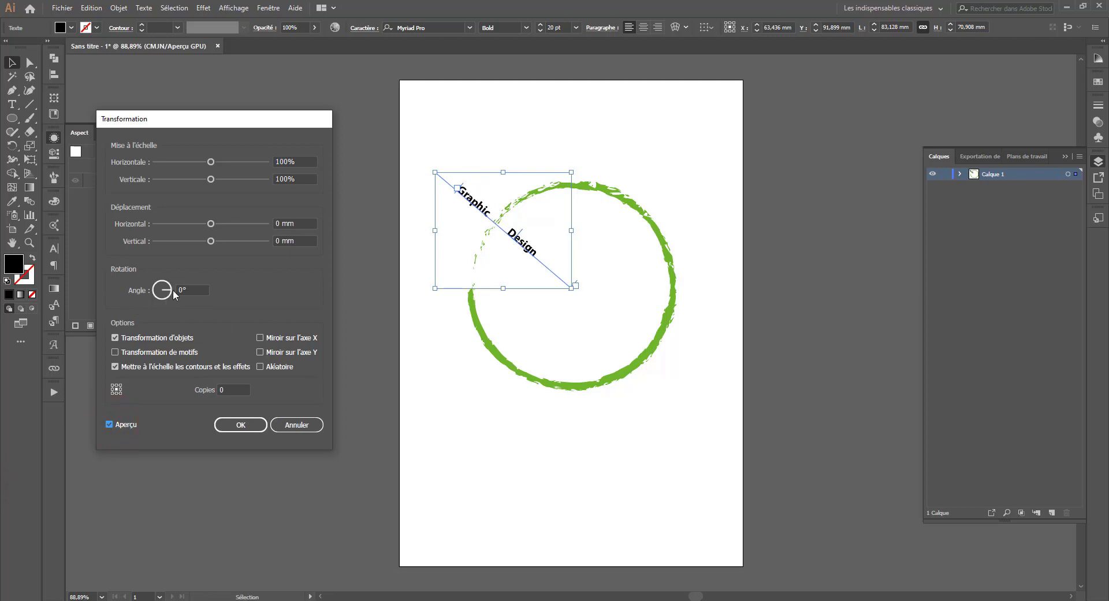
click(229, 390)
text(10)
- Try different rotation angles for the text copies, ending at 10°
click(197, 290)
text(36)
key(Up)
key(Up)
key(Up)
key(Up)
key(Up)
key(Up)
key(Up)
key(Up)
key(Up)
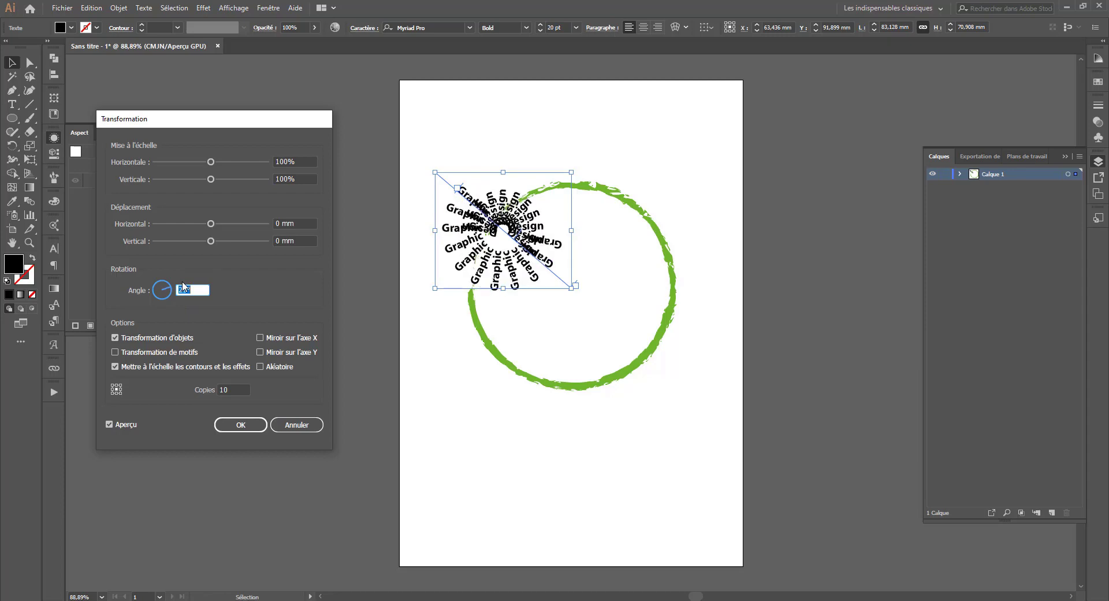
key(Down)
key(Down)
key(Down)
key(Down)
key(Down)
key(Down)
key(Down)
key(Down)
key(Down)
key(Down)
key(Down)
key(Down)
key(Down)
key(Down)
key(Down)
key(Down)
key(Down)
key(Down)
key(Down)
key(Down)
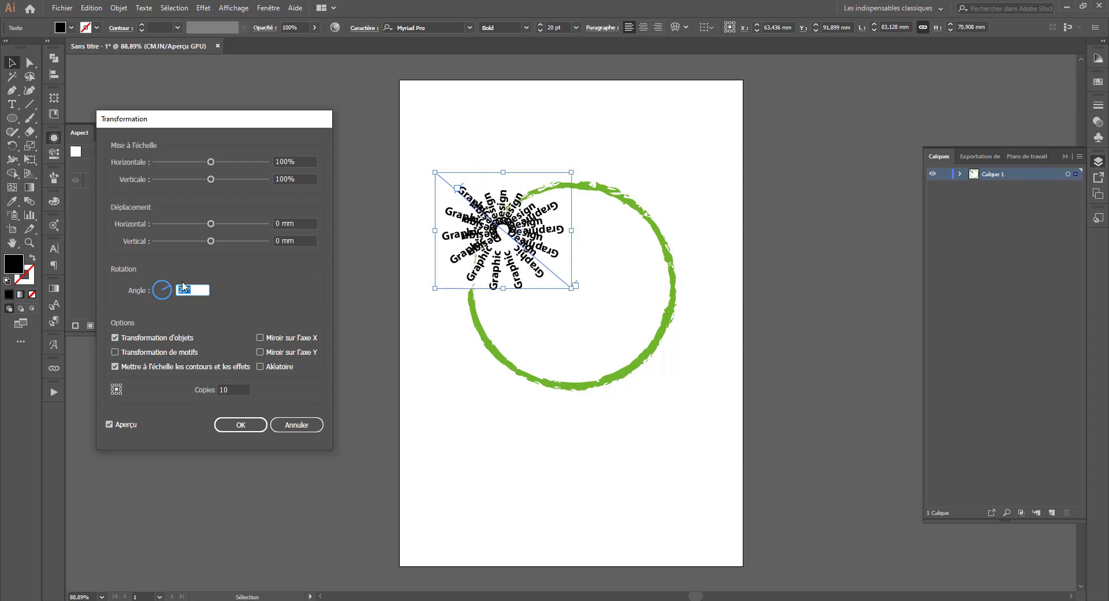
key(Up)
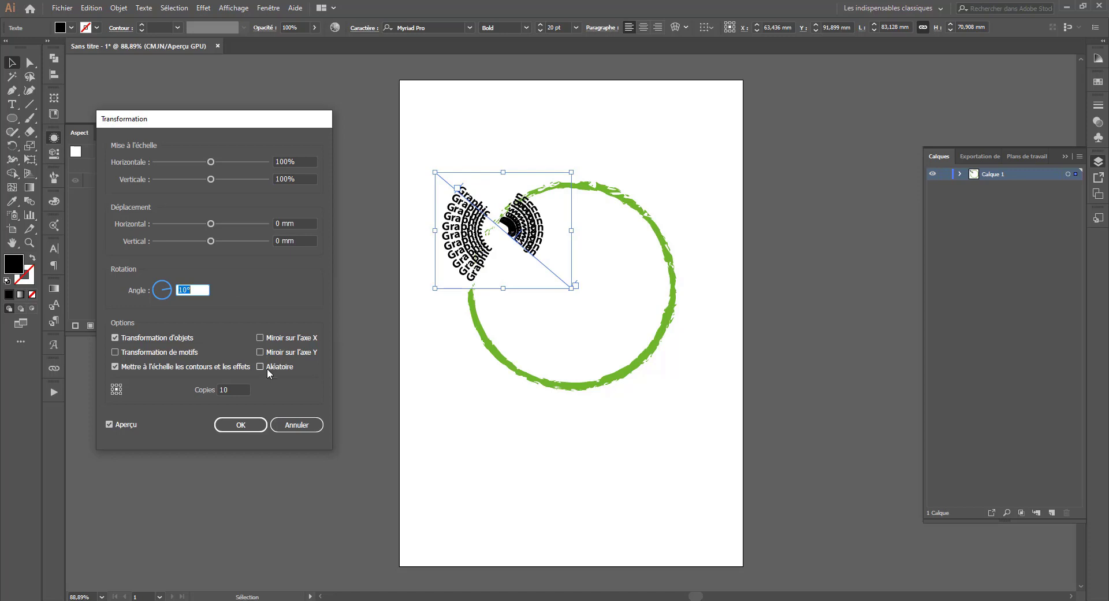
- Rotate the text copies around the path's bottom-right reference point at an angle of 32°
click(120, 392)
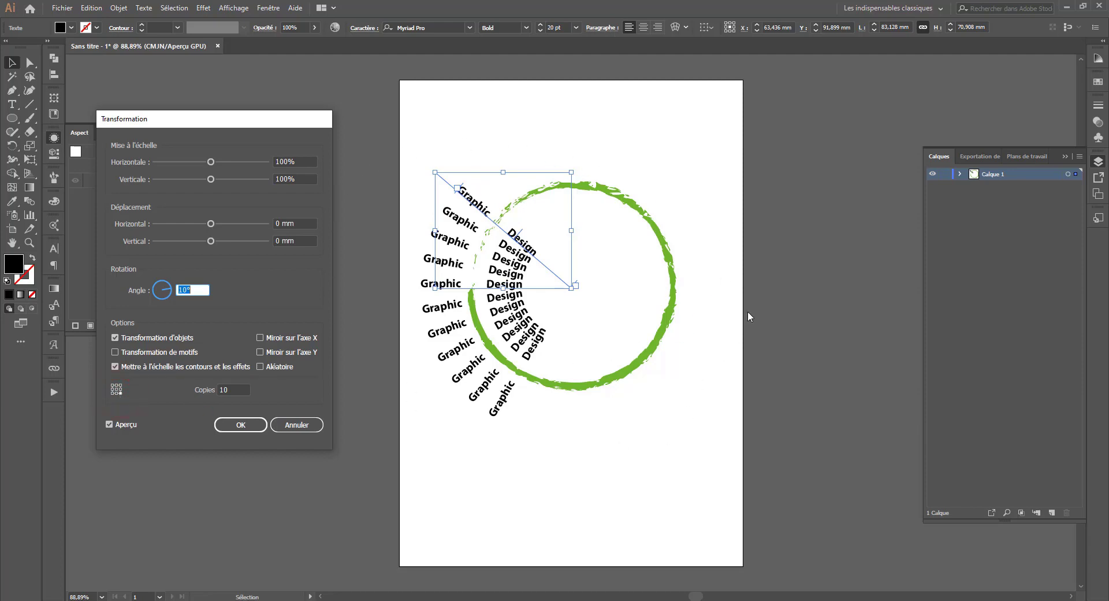
scroll(197, 285, up, 6)
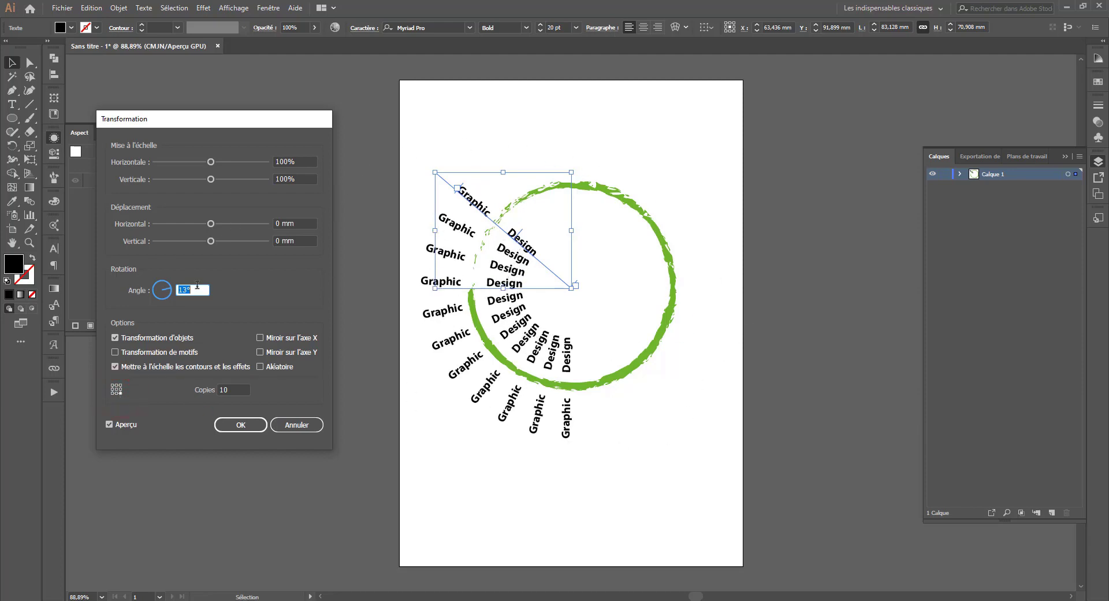
scroll(197, 285, up, 11)
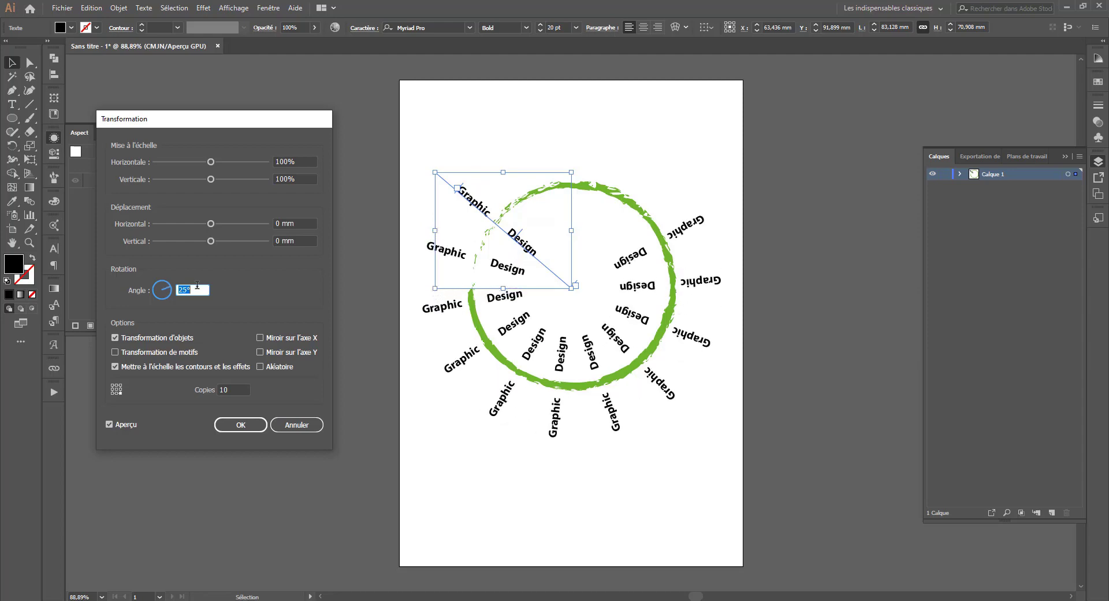
scroll(197, 285, up, 6)
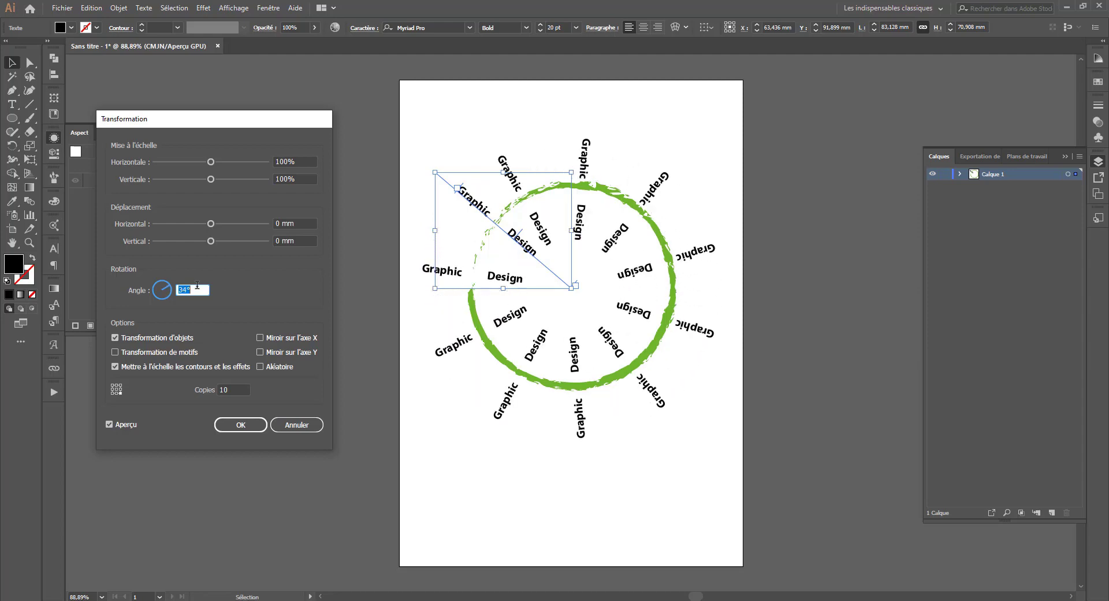
scroll(197, 285, down, 1)
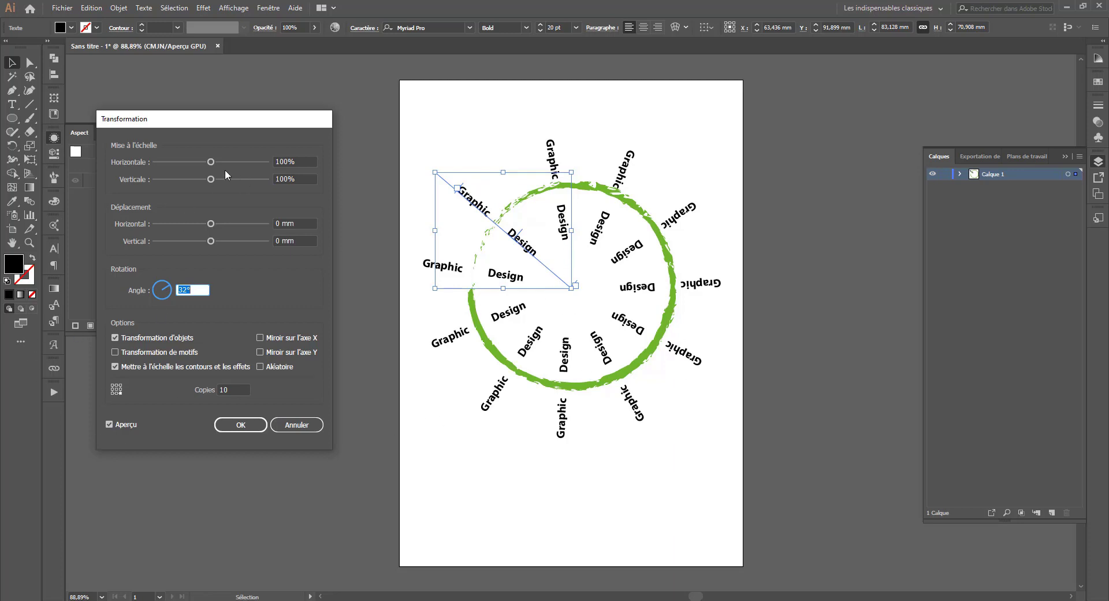
- Try another horizontal scale for the text copies and return it to 100%
drag(210, 161, 214, 162)
scroll(294, 164, down, 5)
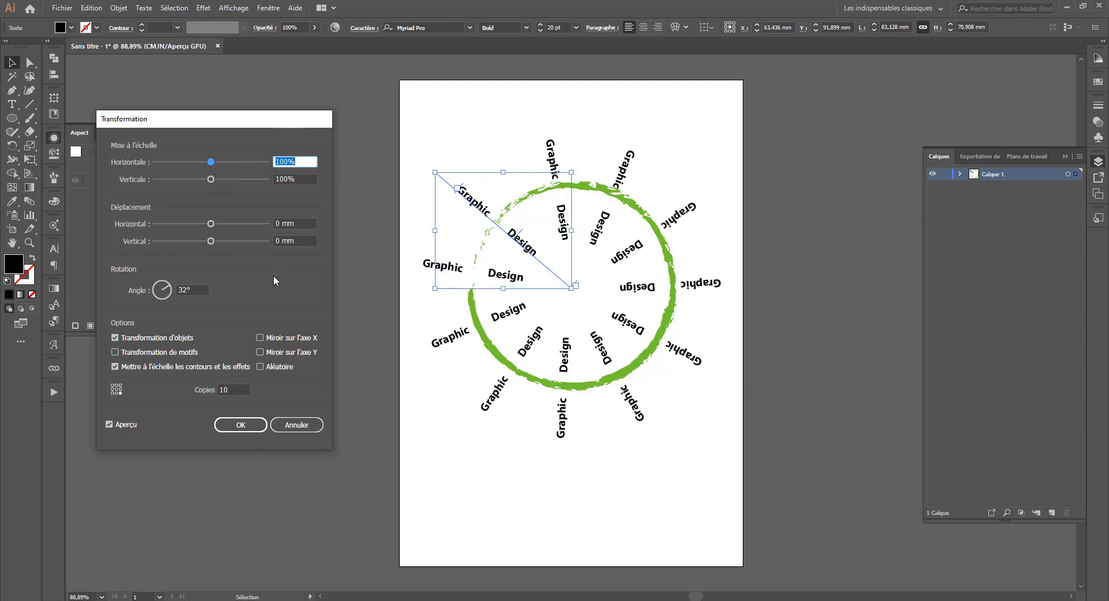
- Increase the horizontal displacement of the copies to spread them into an off-centre spiral and apply the Transform effect
click(300, 223)
scroll(299, 224, up, 8)
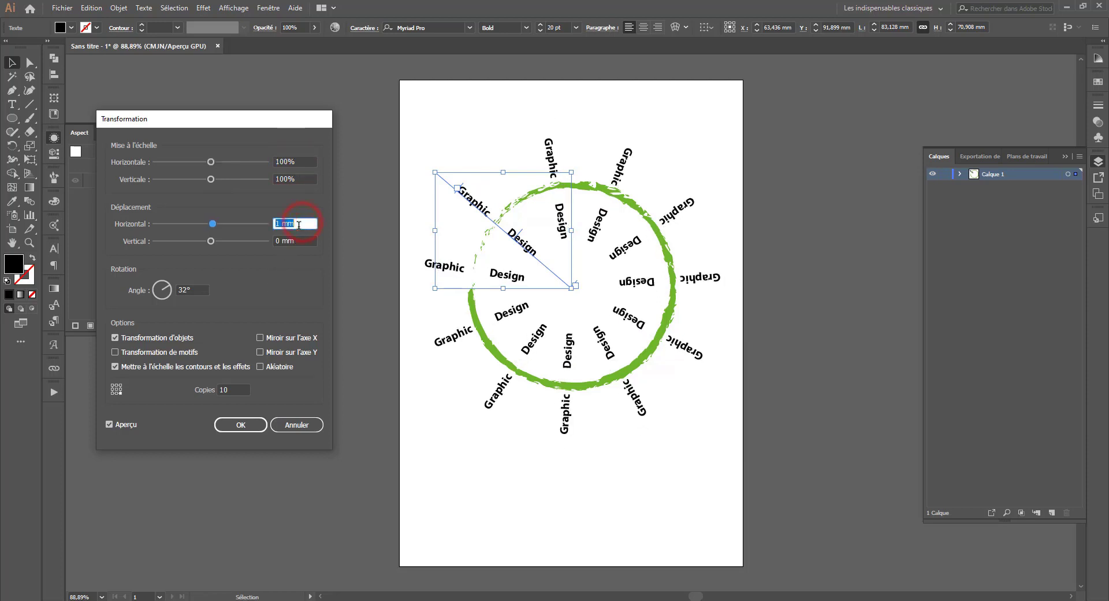
scroll(298, 225, up, 4)
click(239, 424)
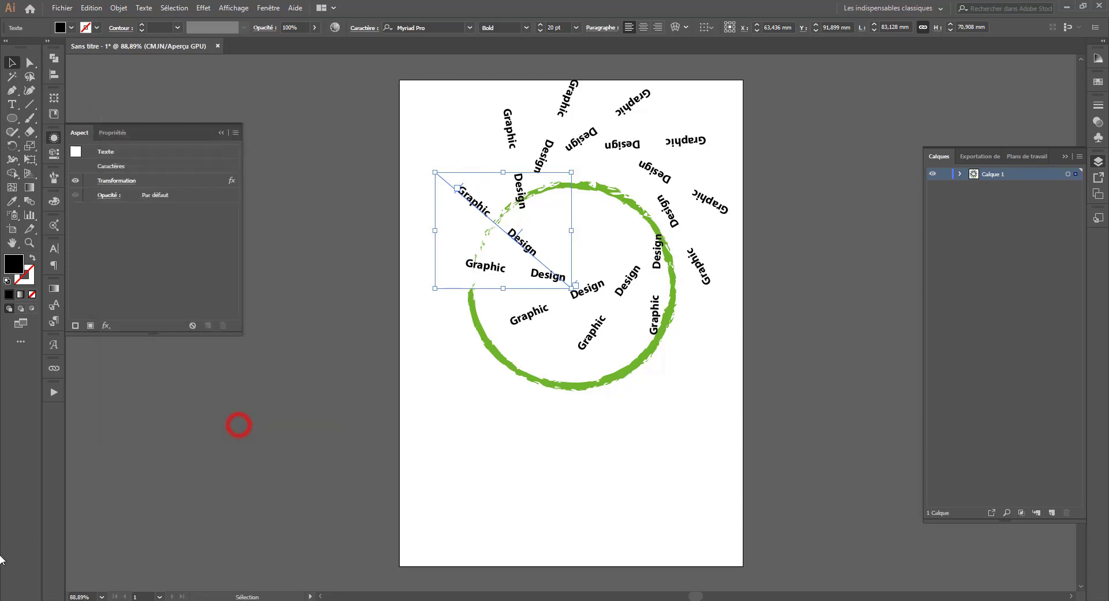
- Reposition the text path's end points with Direct Selection so the path is about 96 mm wide and 62 mm high
click(29, 62)
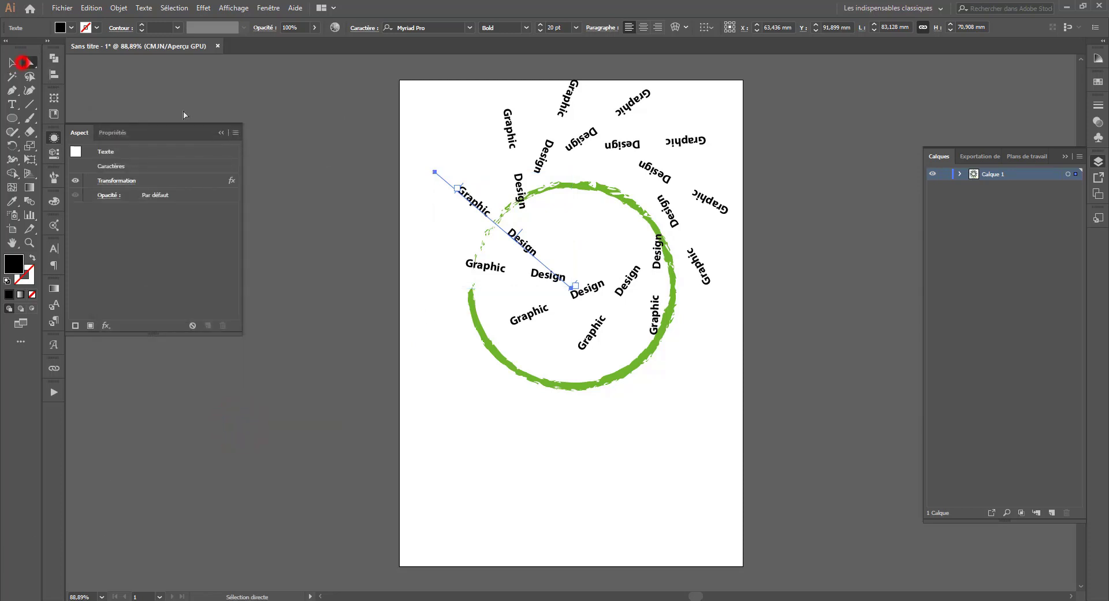
click(434, 172)
drag(434, 171, 425, 230)
click(445, 216)
- Change the fill of the whole "Graphic Design" text to yellow-green
triple_click(473, 258)
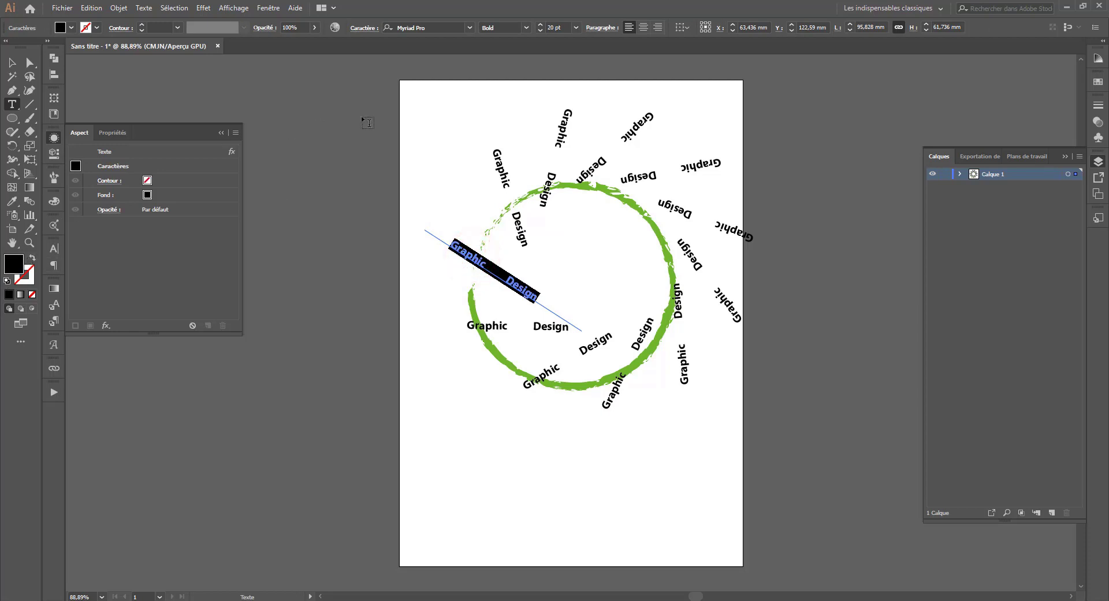
click(68, 28)
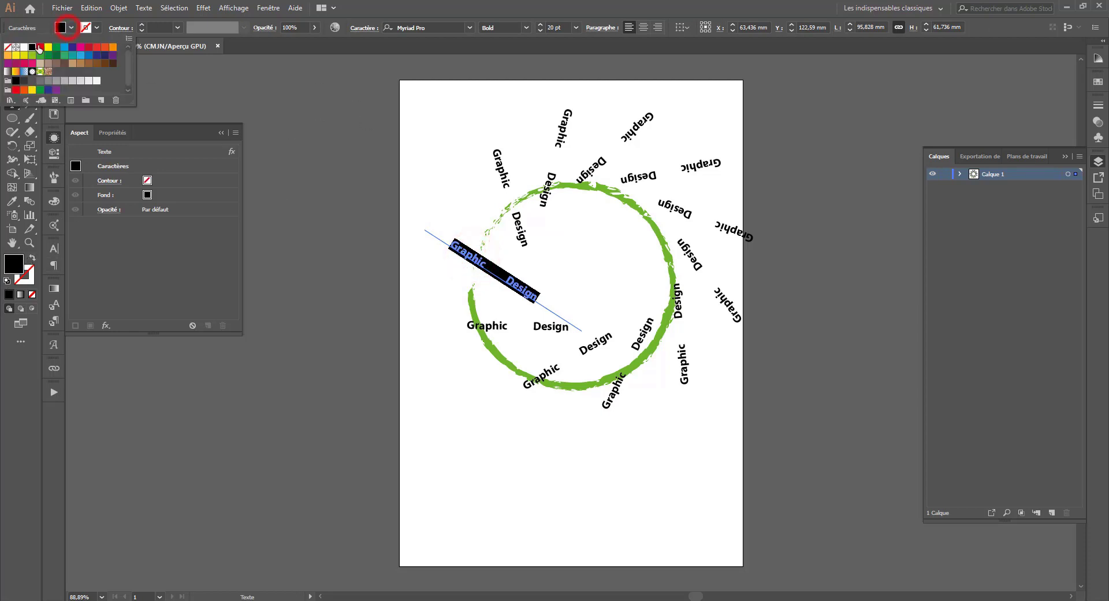
click(40, 55)
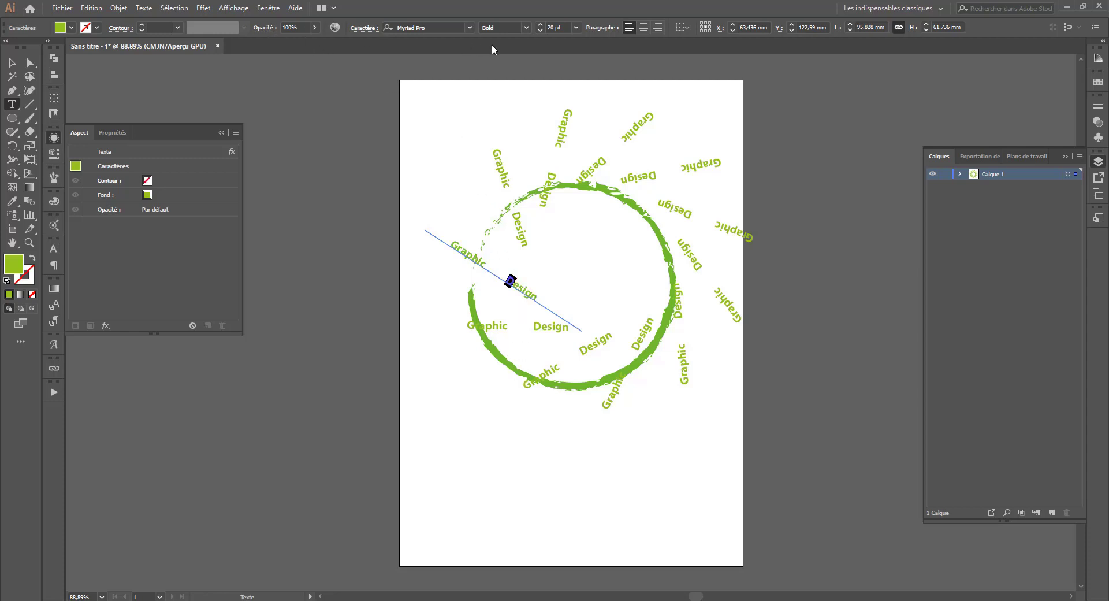
- Enlarge the letter D of "Design" to 30 pt and deselect the text
click(541, 25)
click(540, 25)
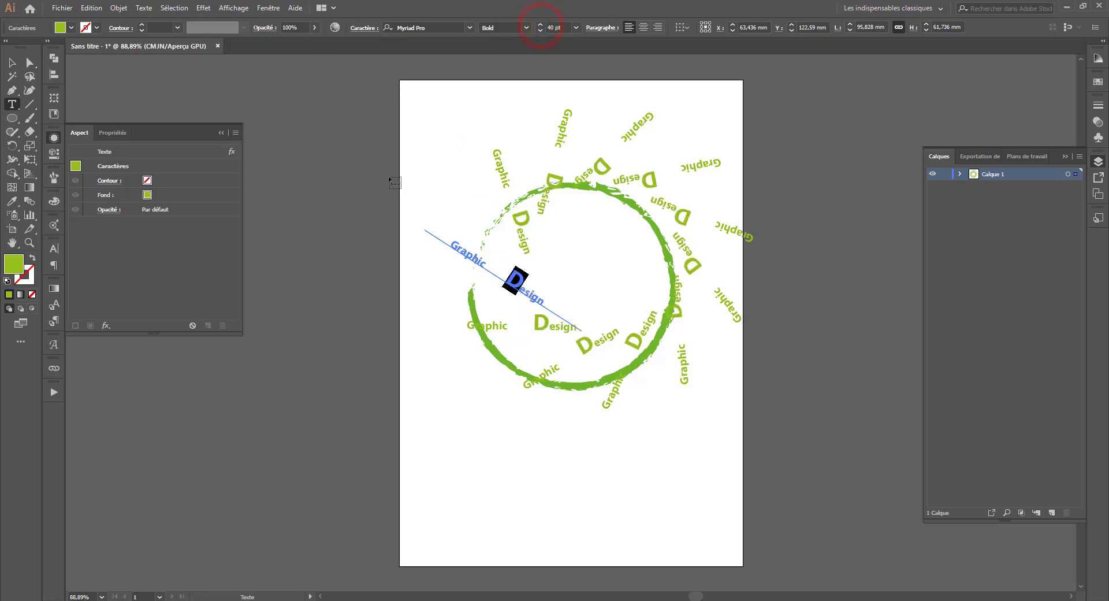
click(541, 29)
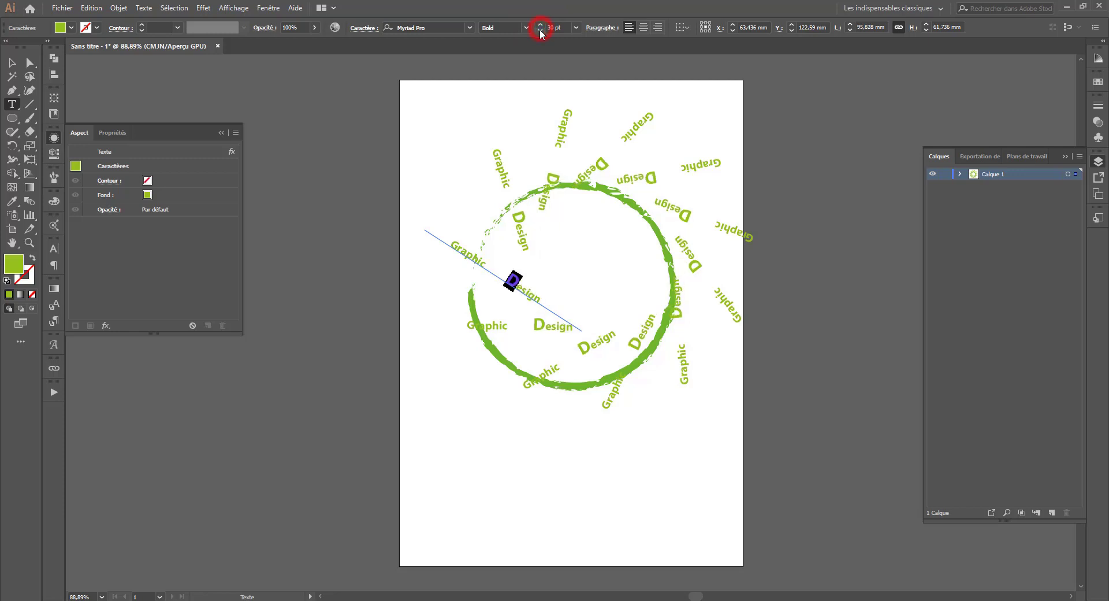
click(12, 62)
click(525, 197)
click(433, 168)
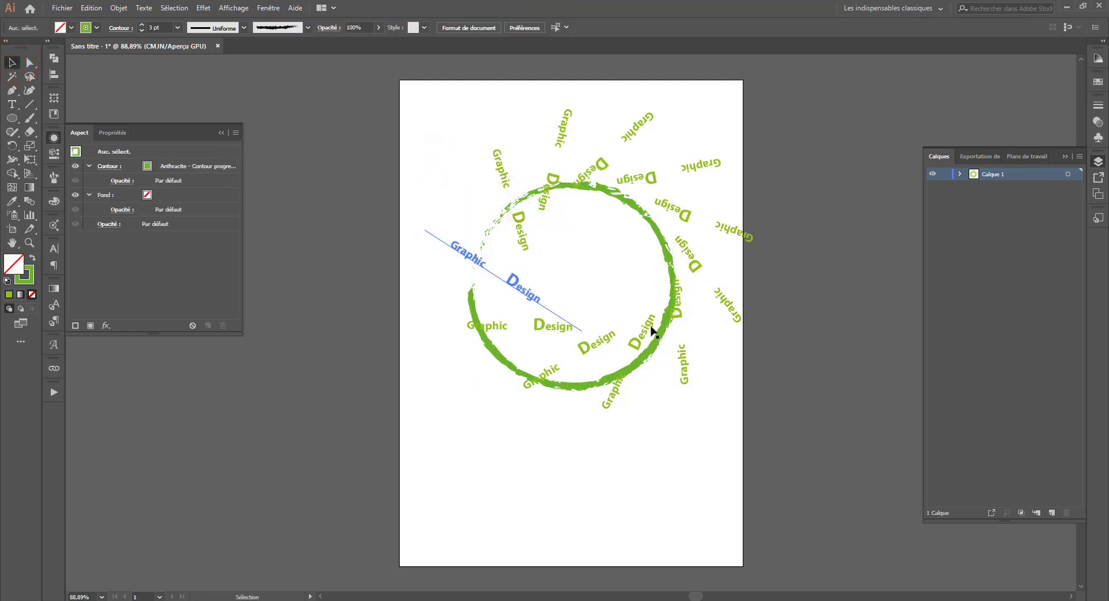
- Move the brushed green circle away from the text and delete it
click(471, 301)
drag(470, 301, 248, 408)
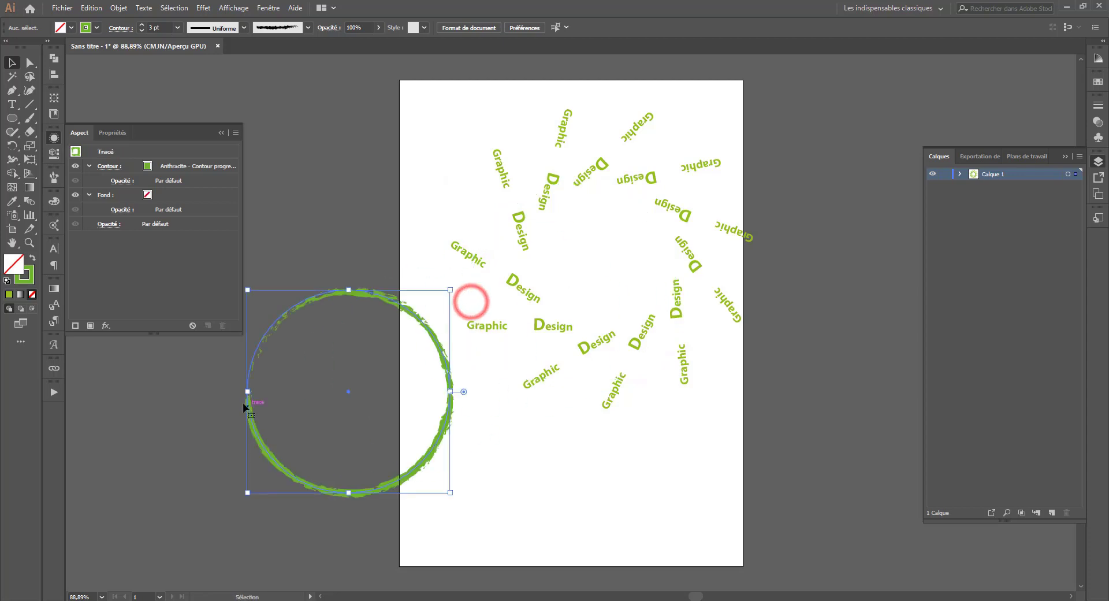
drag(415, 324, 333, 301)
key(Delete)
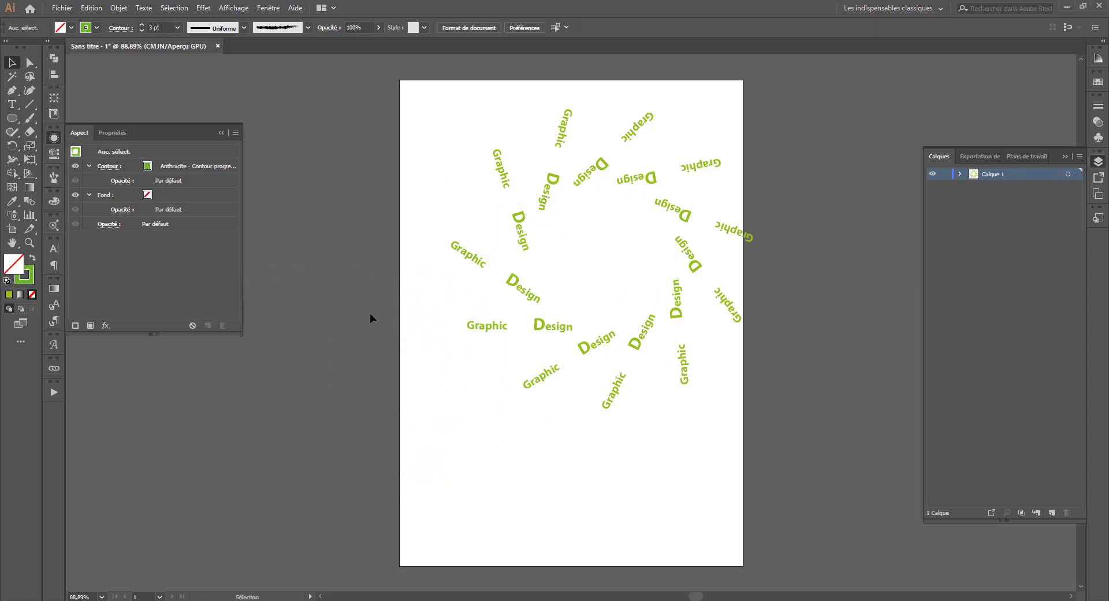